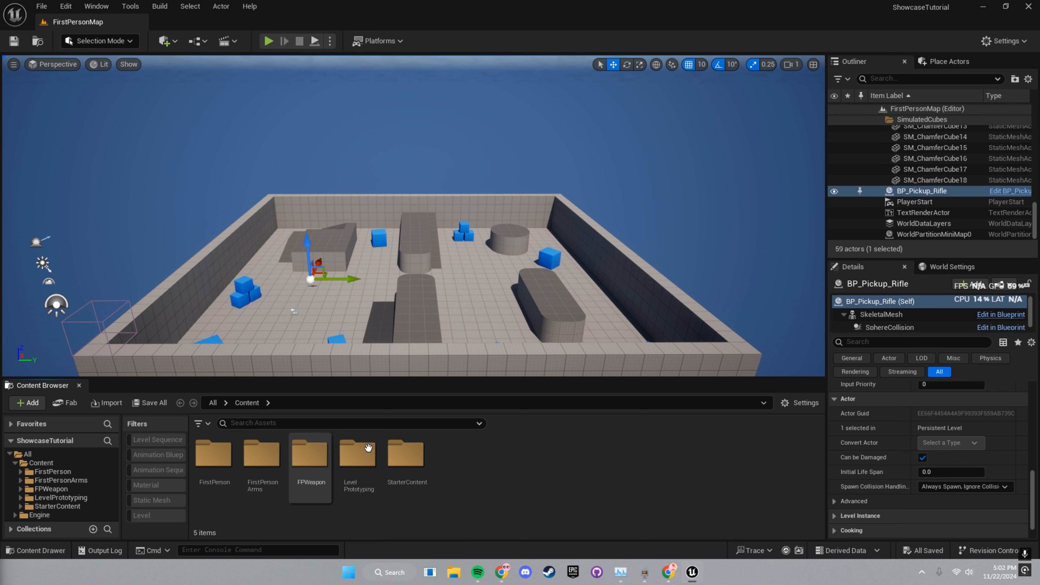
{"action": "left_click", "coordinate": [410, 246]}
{"action": "key", "text": "Escape"}
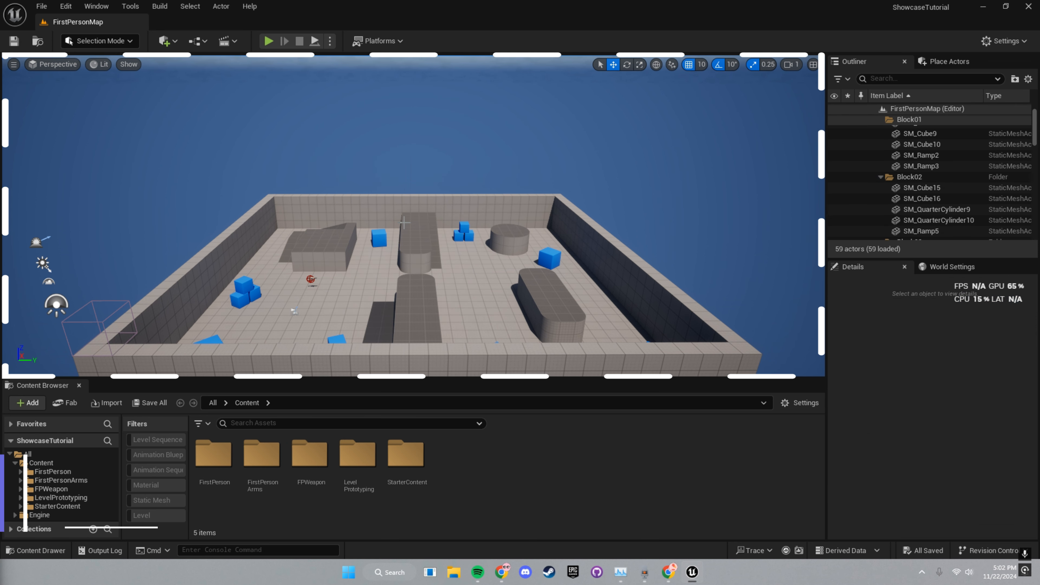
{"action": "left_click", "coordinate": [333, 250]}
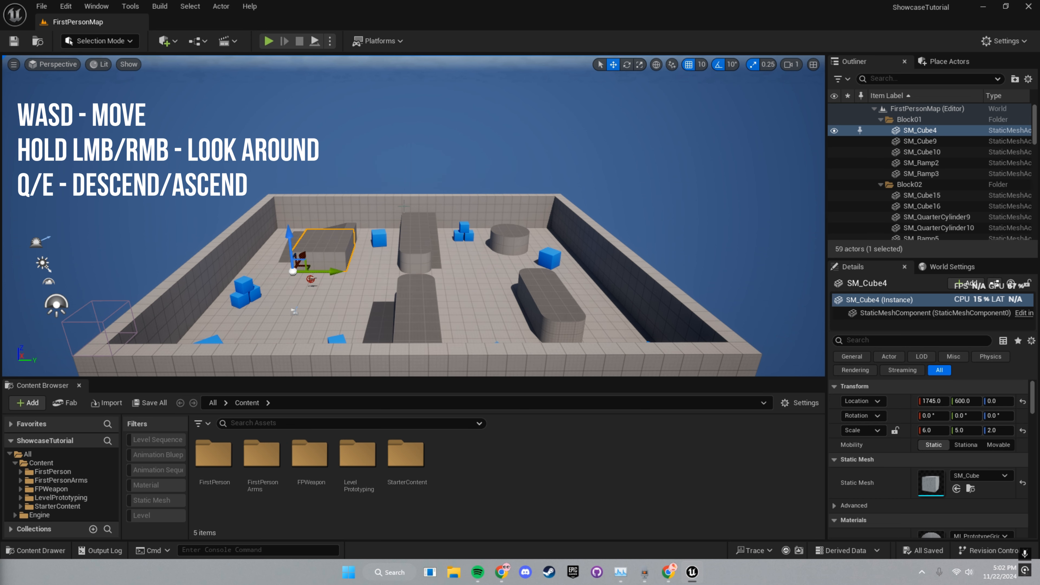
{"action": "left_click", "coordinate": [436, 167]}
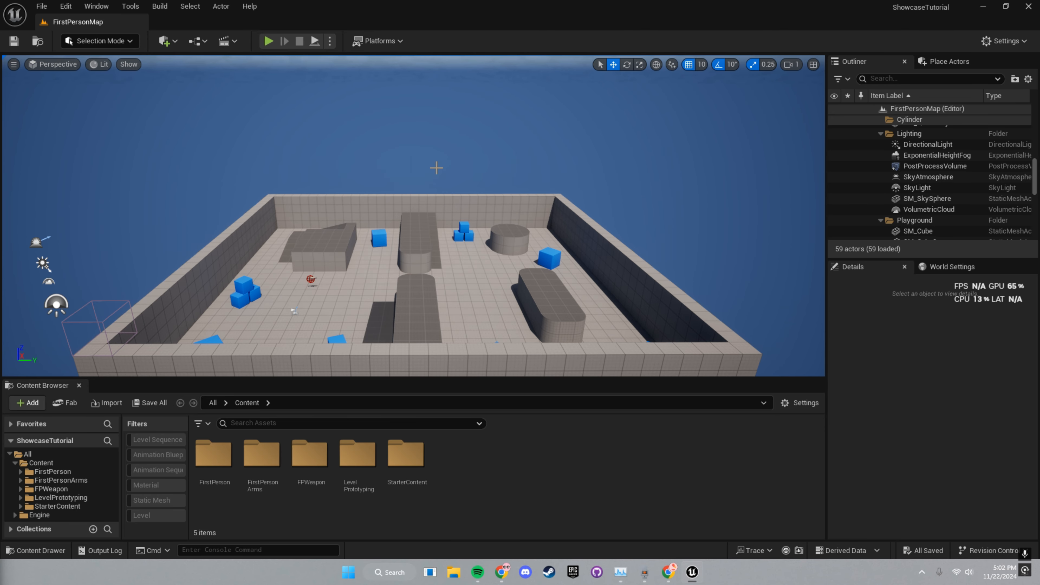
- Look around the arena from outside, turning the camera to a corner view
{"action": "right_click_drag", "start_coordinate": [414, 216], "coordinate": [352, 184]}
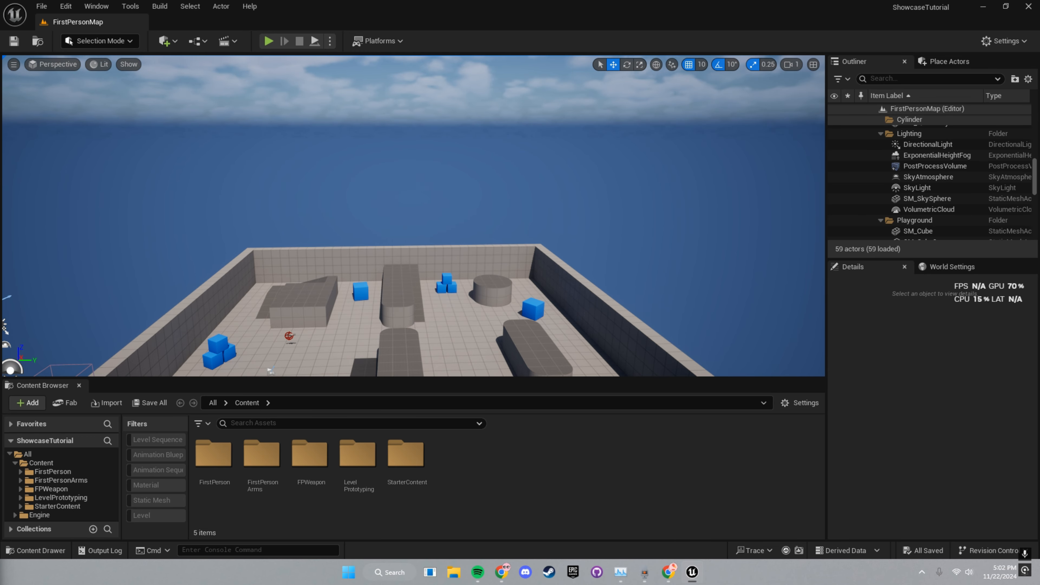
{"action": "mouse_move", "coordinate": [352, 184]}
{"action": "right_mouse_down"}
{"action": "mouse_move", "coordinate": [262, 222]}
{"action": "mouse_move", "coordinate": [417, 160]}
{"action": "mouse_move", "coordinate": [381, 182]}
{"action": "mouse_move", "coordinate": [356, 170]}
{"action": "right_mouse_up"}
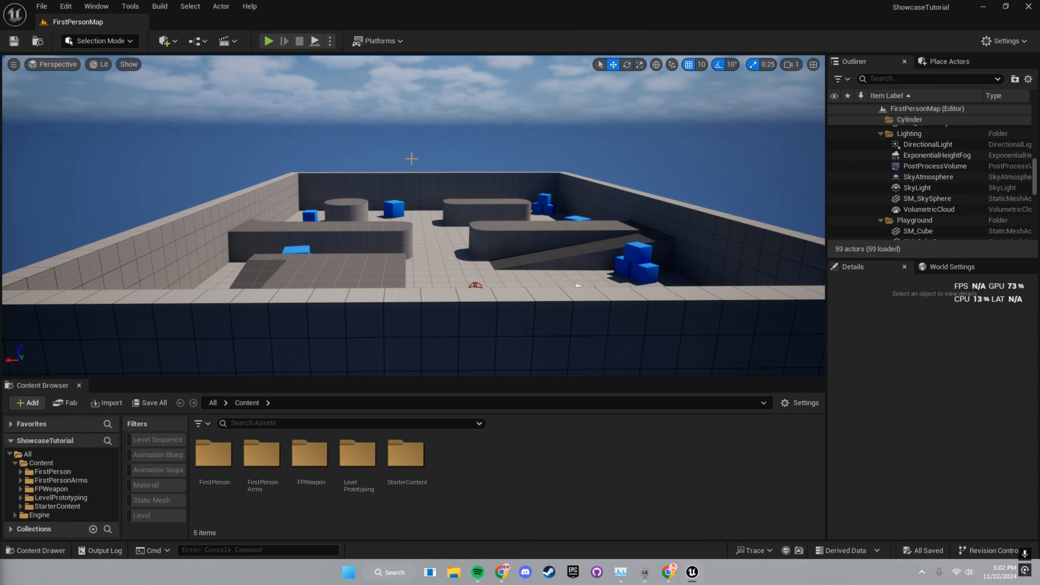
{"action": "right_click_drag", "start_coordinate": [411, 158], "coordinate": [356, 168]}
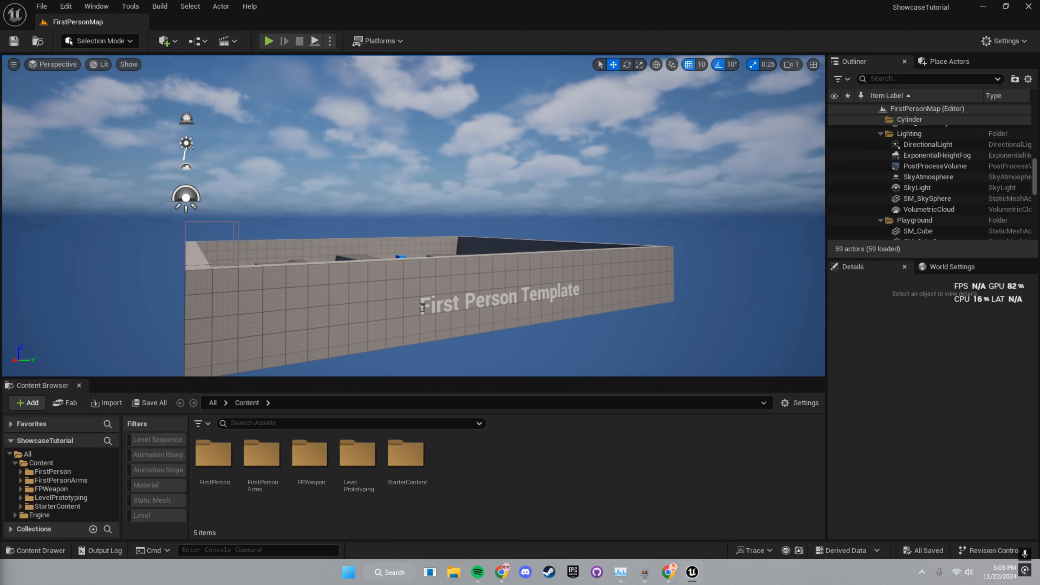
{"action": "right_click_drag", "start_coordinate": [413, 216], "coordinate": [341, 239]}
- Fly the camera over the wall into the arena and back out several times
{"action": "key", "text": "w"}
{"action": "key", "text": "s"}
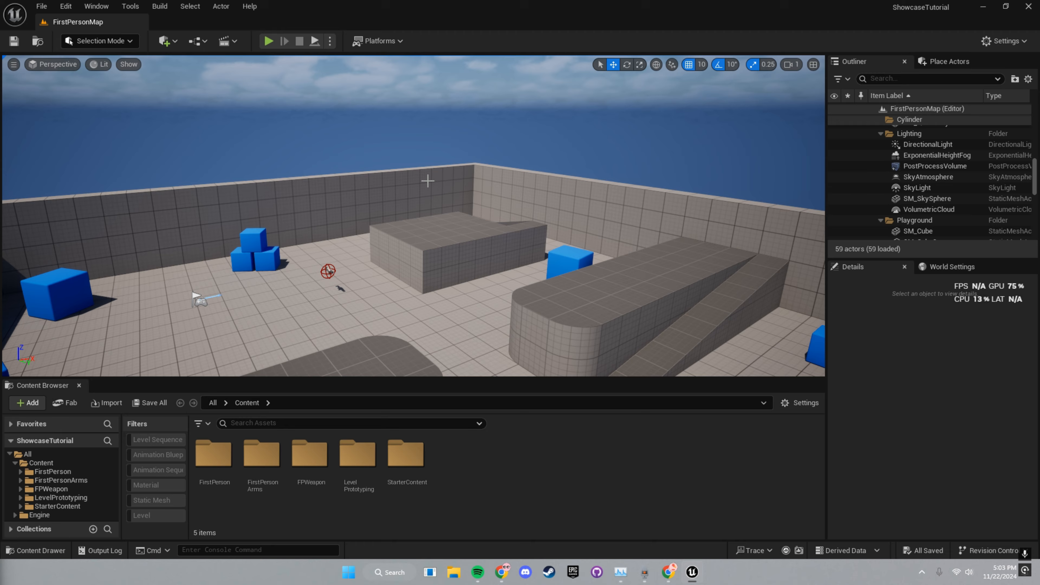
{"action": "key", "text": "w"}
{"action": "mouse_move", "coordinate": [428, 180]}
{"action": "right_mouse_down"}
{"action": "mouse_move", "coordinate": [524, 184]}
{"action": "mouse_move", "coordinate": [476, 184]}
{"action": "mouse_move", "coordinate": [435, 158]}
{"action": "mouse_move", "coordinate": [436, 172]}
{"action": "mouse_move", "coordinate": [436, 162]}
{"action": "right_mouse_up"}
{"action": "key", "text": "s"}
{"action": "key", "text": "s"}
{"action": "key", "text": "w"}
{"action": "key", "text": "s"}
{"action": "key", "text": "w"}
{"action": "key", "text": "s"}
{"action": "scroll", "coordinate": [438, 174], "scroll_direction": "up", "scroll_amount": 3}
{"action": "scroll", "coordinate": [438, 174], "scroll_direction": "down", "scroll_amount": 4}
{"action": "scroll", "coordinate": [438, 174], "scroll_direction": "up", "scroll_amount": 3}
{"action": "key", "text": "w"}
{"action": "scroll", "coordinate": [436, 162], "scroll_direction": "up", "scroll_amount": 2}
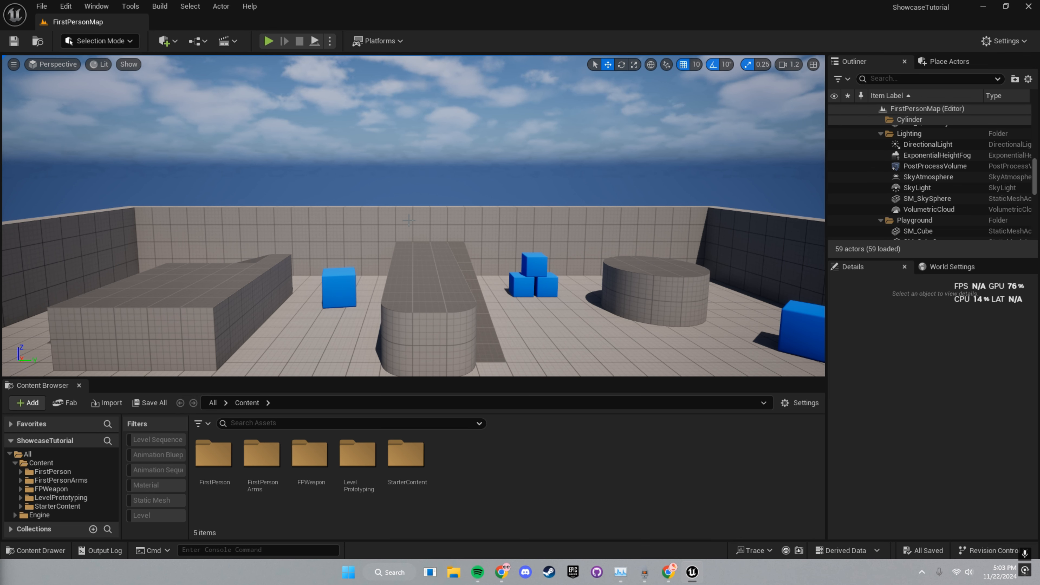
{"action": "right_click_drag", "start_coordinate": [437, 162], "coordinate": [469, 180]}
{"action": "key", "text": "s"}
{"action": "scroll", "coordinate": [443, 155], "scroll_direction": "up", "scroll_amount": 5}
- Circle above the arena, then settle the camera low inside it, looking across the blocks
{"action": "key", "text": "a"}
{"action": "scroll", "coordinate": [454, 164], "scroll_direction": "up", "scroll_amount": 8}
{"action": "key", "text": "e"}
{"action": "key", "text": "d"}
{"action": "scroll", "coordinate": [480, 177], "scroll_direction": "down", "scroll_amount": 16}
{"action": "key", "text": "w"}
{"action": "scroll", "coordinate": [477, 178], "scroll_direction": "up", "scroll_amount": 2}
{"action": "key", "text": "w"}
{"action": "key", "text": "d"}
{"action": "scroll", "coordinate": [461, 181], "scroll_direction": "down", "scroll_amount": 6}
{"action": "key", "text": "s"}
{"action": "key", "text": "a"}
{"action": "key", "text": "w"}
{"action": "scroll", "coordinate": [469, 181], "scroll_direction": "down", "scroll_amount": 4}
{"action": "key", "text": "d"}
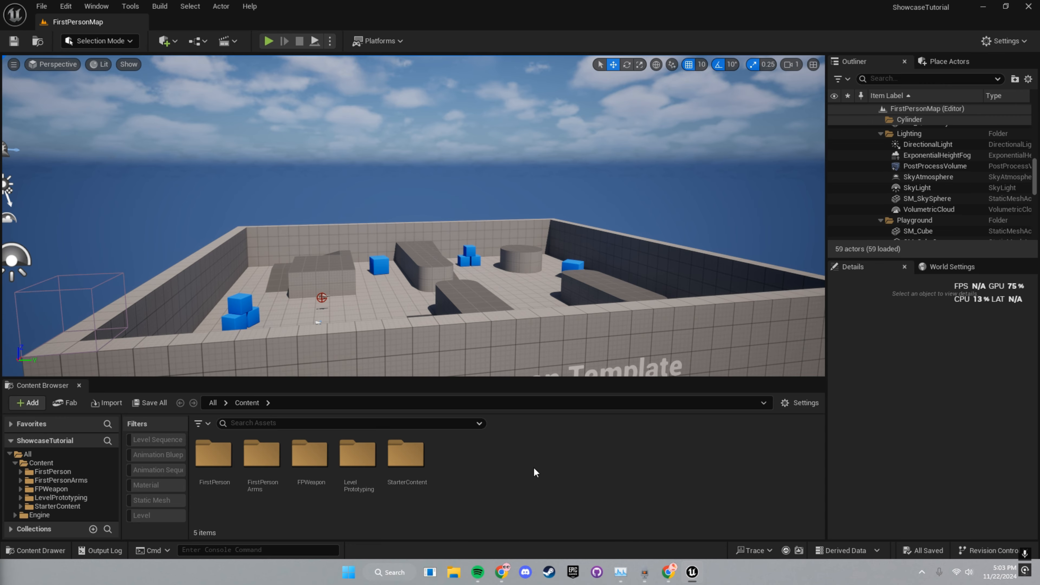
{"action": "key", "text": "s"}
{"action": "right_click_drag", "start_coordinate": [404, 262], "coordinate": [434, 257]}
{"action": "key", "text": "w"}
{"action": "key", "text": "w"}
{"action": "key", "text": "s"}
{"action": "key", "text": "d"}
{"action": "key", "text": "s"}
{"action": "key", "text": "w"}
- Select the long gray block SM_Cube11 and bring the camera down beside it
{"action": "left_click", "coordinate": [534, 232]}
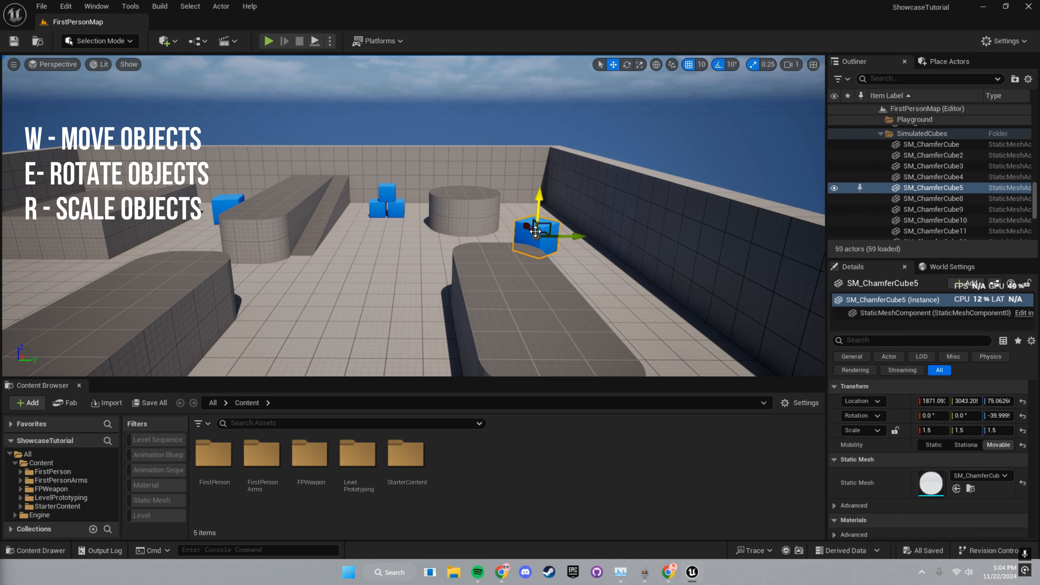
{"action": "left_click", "coordinate": [495, 302]}
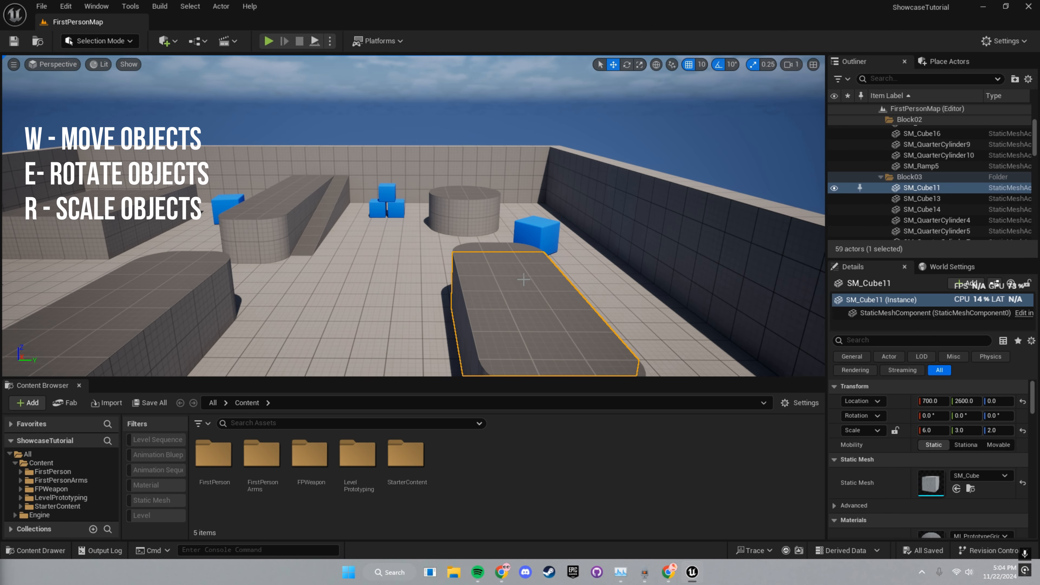
{"action": "key", "text": "s"}
{"action": "right_click_drag", "start_coordinate": [496, 302], "coordinate": [496, 326]}
{"action": "left_click", "coordinate": [192, 207]}
{"action": "mouse_move", "coordinate": [193, 207]}
{"action": "right_mouse_down"}
{"action": "mouse_move", "coordinate": [152, 208]}
{"action": "mouse_move", "coordinate": [193, 207]}
{"action": "right_mouse_up"}
{"action": "left_click", "coordinate": [442, 211]}
{"action": "key", "text": "w"}
{"action": "right_click_drag", "start_coordinate": [430, 230], "coordinate": [506, 281]}
{"action": "key", "text": "s"}
{"action": "scroll", "coordinate": [409, 240], "scroll_direction": "down", "scroll_amount": 1}
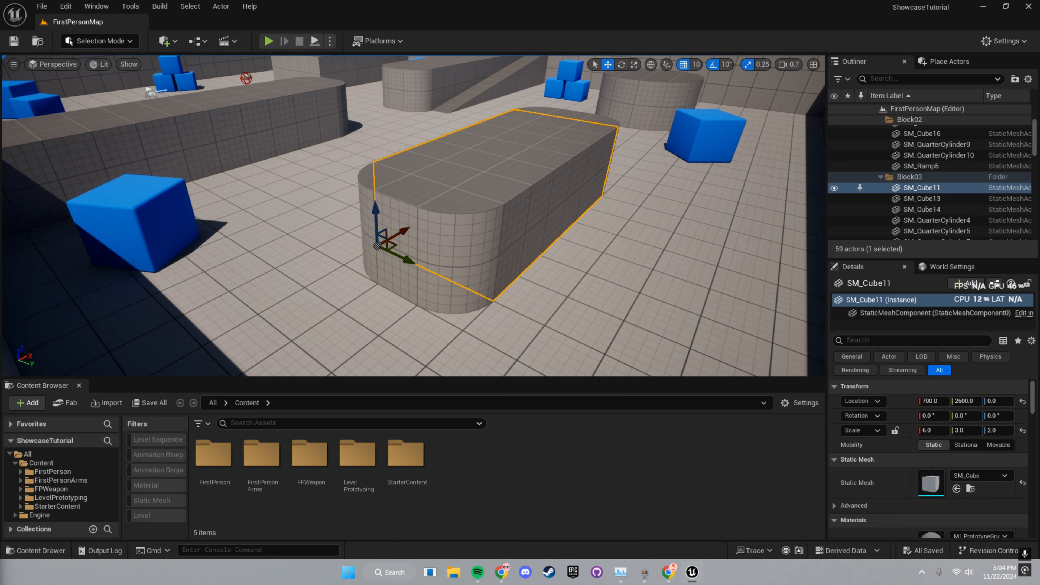
{"action": "key", "text": "s"}
- Slide SM_Cube11 along its Y axis toward about 2380
{"action": "right_click_drag", "start_coordinate": [409, 269], "coordinate": [455, 283]}
{"action": "left_click_drag", "start_coordinate": [443, 269], "coordinate": [575, 266]}
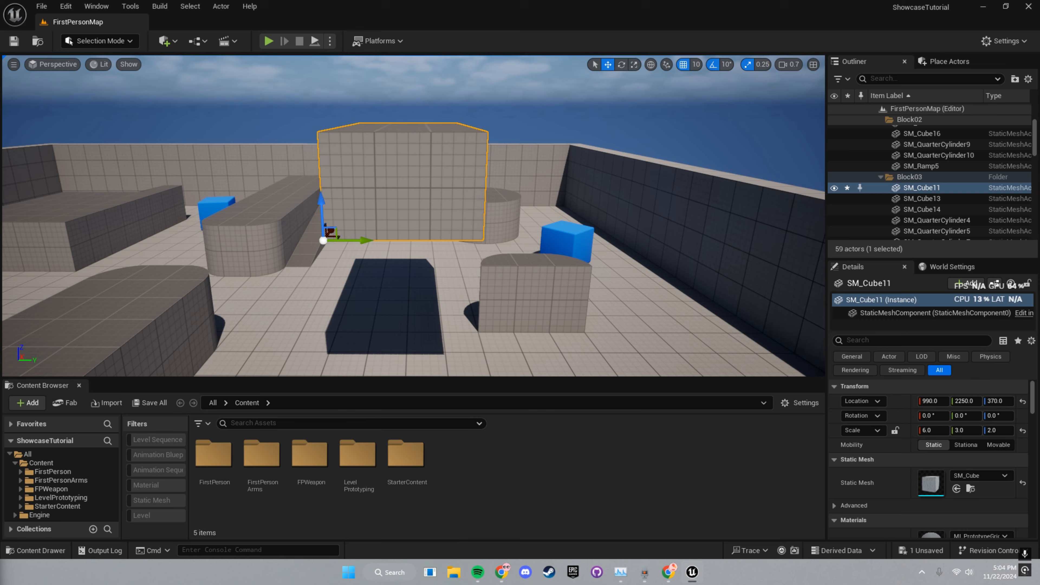
{"action": "right_click_drag", "start_coordinate": [410, 246], "coordinate": [414, 225]}
{"action": "right_click_drag", "start_coordinate": [352, 157], "coordinate": [354, 147]}
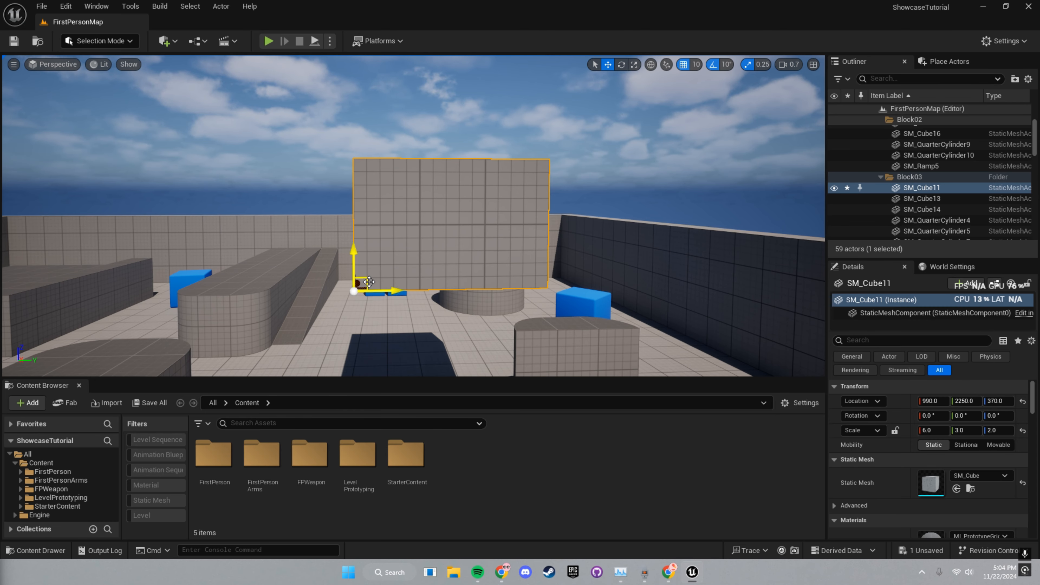
- Lift SM_Cube11 sideways and up to about 1120, 2250 at height around 420
{"action": "left_click_drag", "start_coordinate": [369, 282], "coordinate": [350, 266]}
{"action": "key", "text": "a"}
{"action": "right_click_drag", "start_coordinate": [388, 257], "coordinate": [549, 258]}
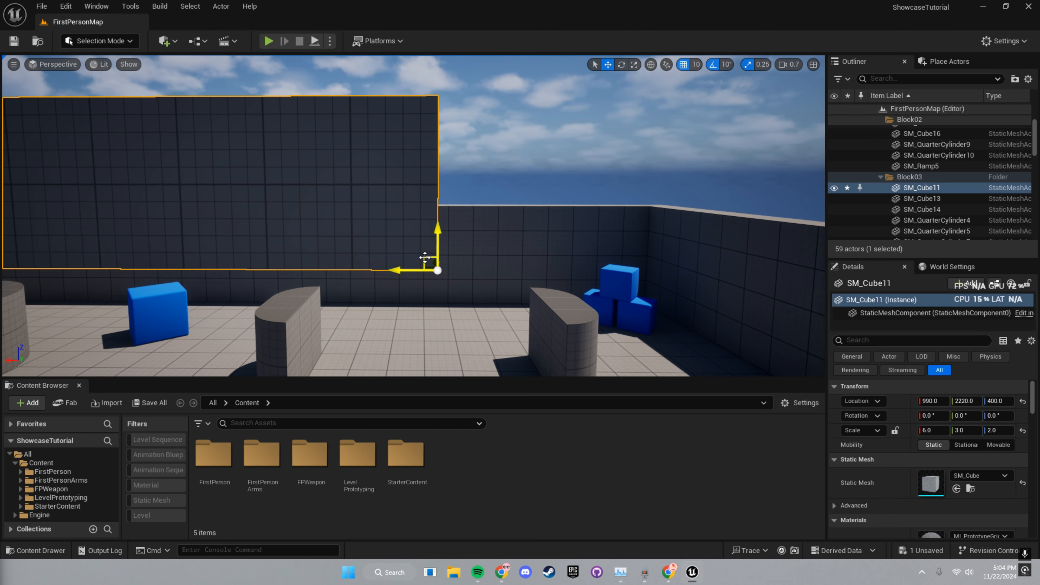
{"action": "left_click_drag", "start_coordinate": [424, 257], "coordinate": [317, 240]}
{"action": "right_click_drag", "start_coordinate": [317, 241], "coordinate": [213, 196]}
{"action": "key", "text": "d"}
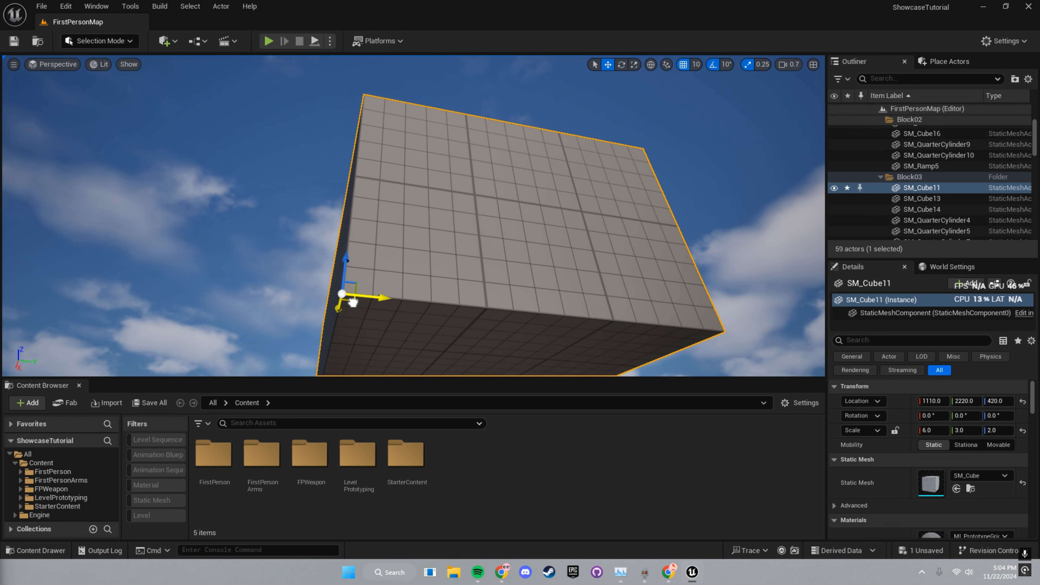
{"action": "left_click_drag", "start_coordinate": [352, 302], "coordinate": [382, 309]}
{"action": "right_click_drag", "start_coordinate": [383, 309], "coordinate": [386, 403]}
- Frame the floating block and reposition it above the stacked blue cubes, shifting Y in grid steps
{"action": "key", "text": "s"}
{"action": "key", "text": "e"}
{"action": "key", "text": "d"}
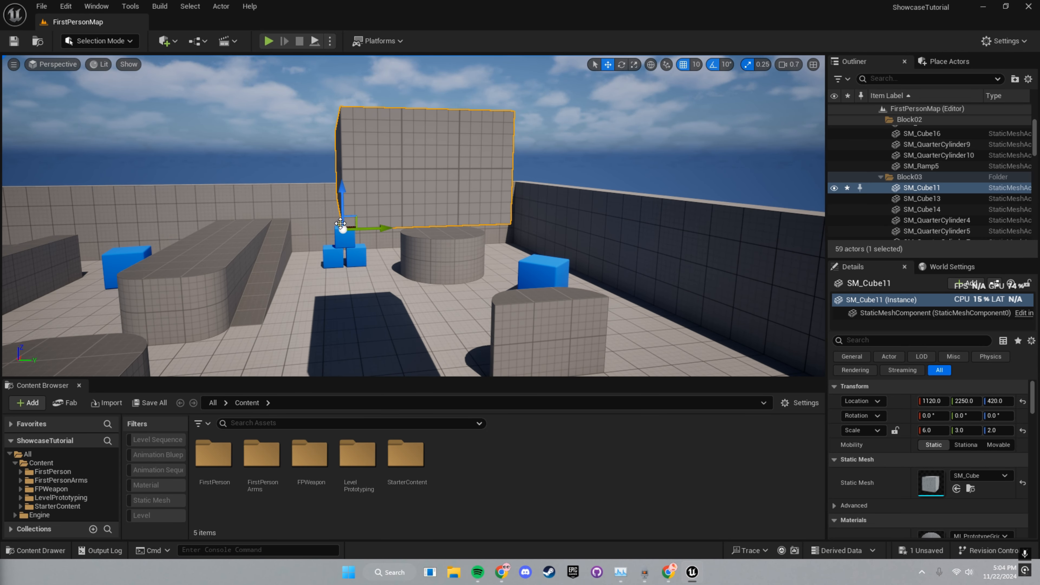
{"action": "left_click_drag", "start_coordinate": [343, 229], "coordinate": [302, 227]}
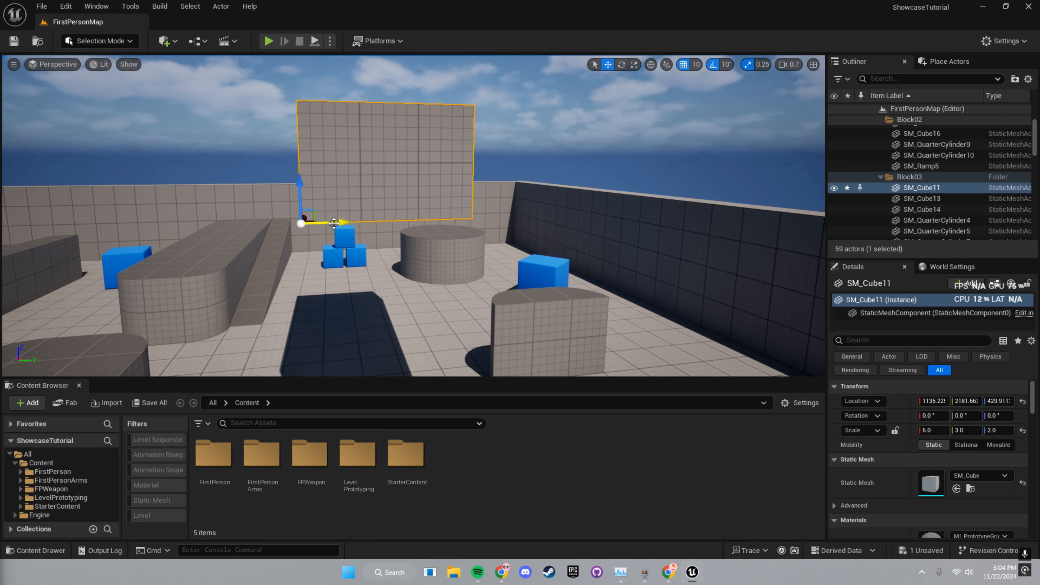
{"action": "left_click_drag", "start_coordinate": [336, 223], "coordinate": [371, 223]}
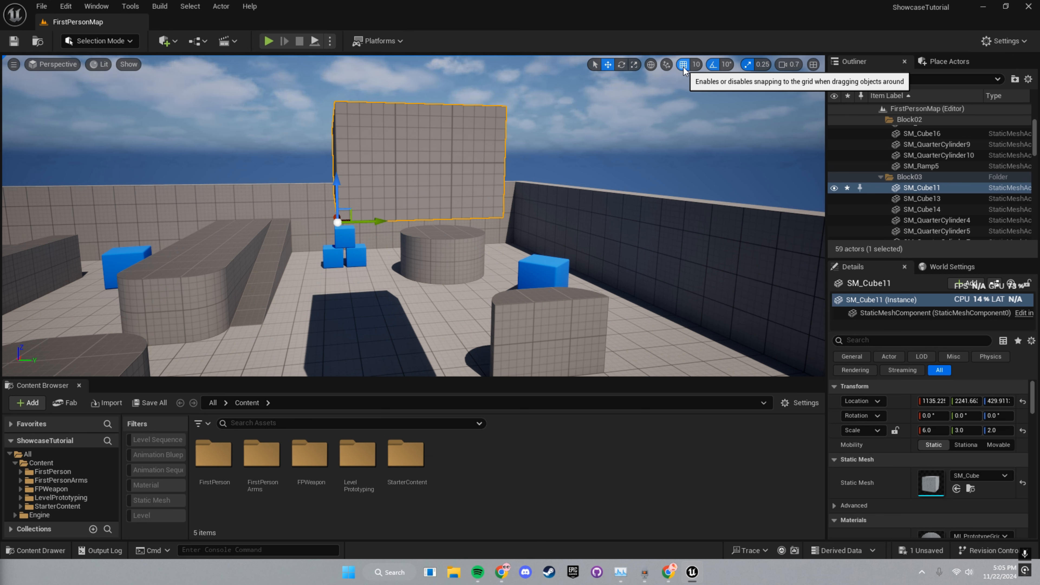
- Turn off grid snapping and move SM_Cube11 along Y, Z and X to about 1279, 2192, 441
{"action": "left_click", "coordinate": [683, 65]}
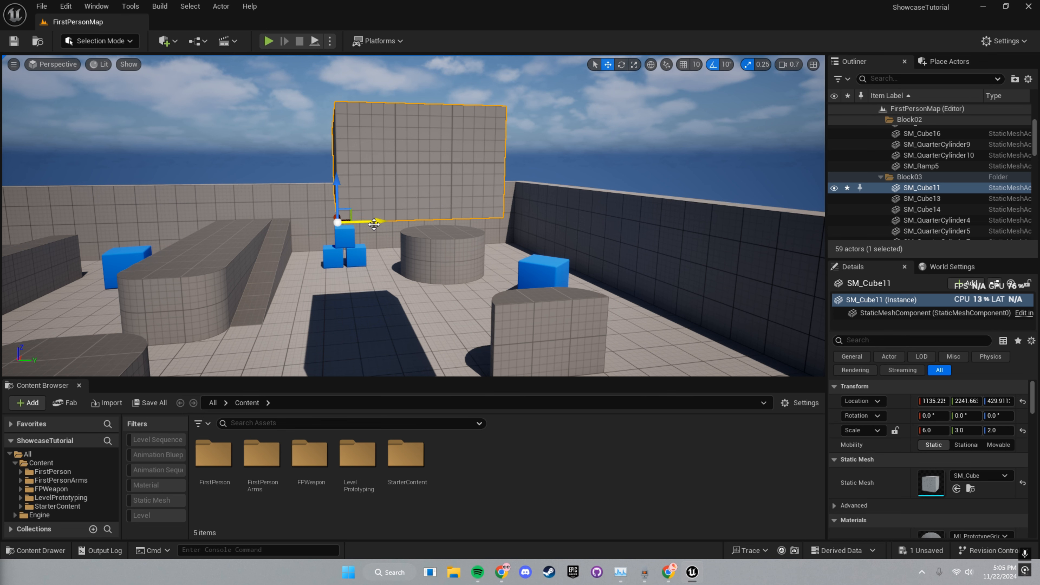
{"action": "left_click_drag", "start_coordinate": [374, 224], "coordinate": [343, 225]}
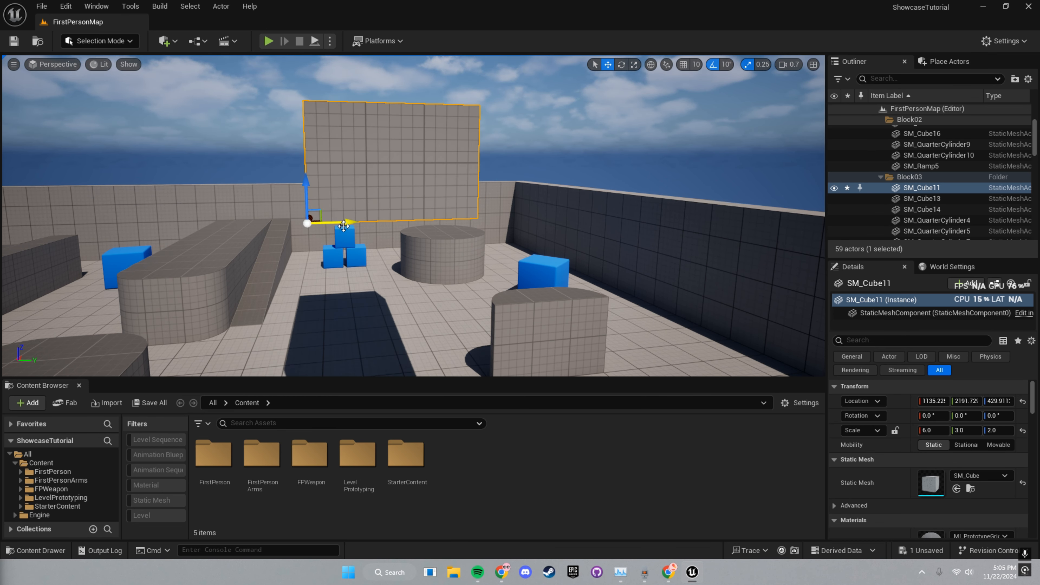
{"action": "left_click_drag", "start_coordinate": [306, 191], "coordinate": [306, 185]}
{"action": "right_click_drag", "start_coordinate": [343, 209], "coordinate": [356, 209]}
{"action": "key", "text": "a"}
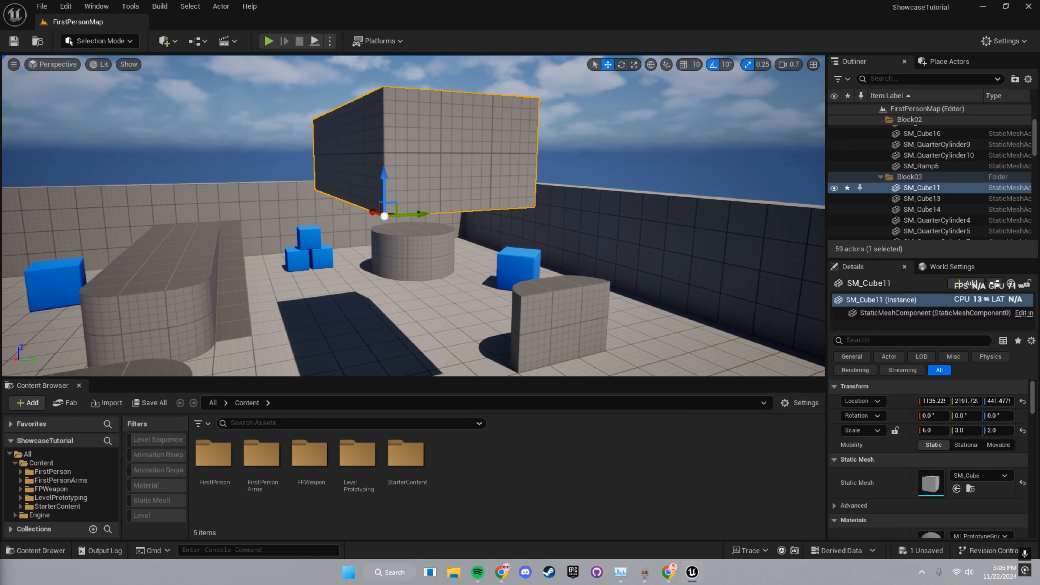
{"action": "left_click_drag", "start_coordinate": [372, 213], "coordinate": [346, 204]}
{"action": "key", "text": "d"}
{"action": "right_click_drag", "start_coordinate": [435, 211], "coordinate": [397, 210]}
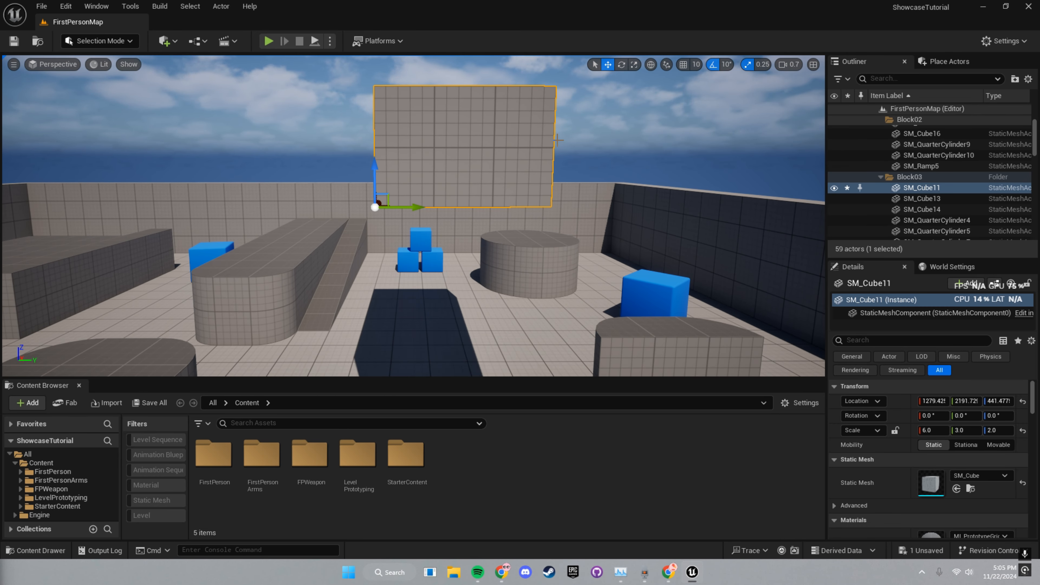
{"action": "key", "text": "e"}
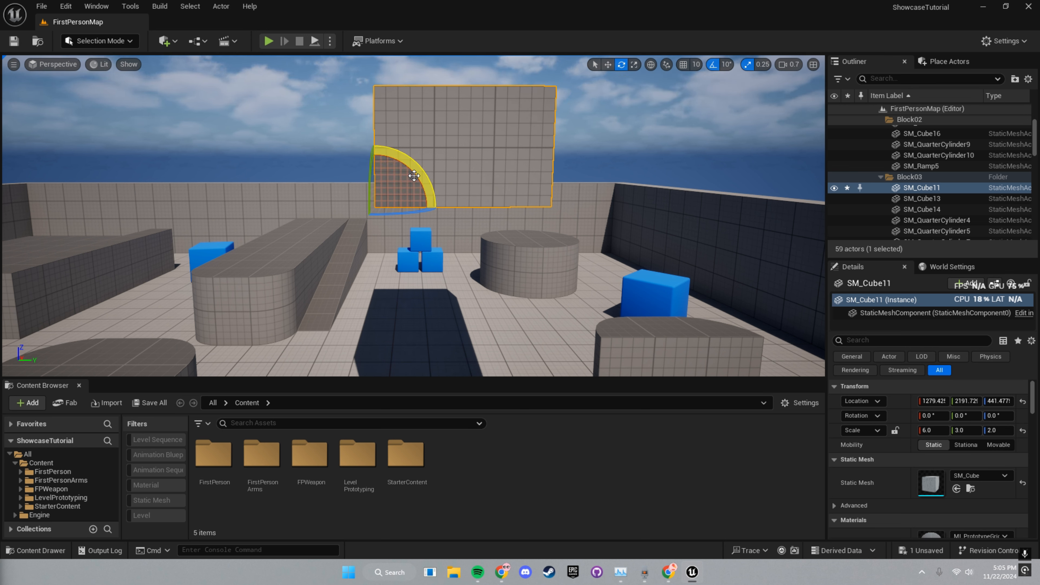
- Test-rotate the block 80 degrees about X and Y, returning each to zero
{"action": "left_click_drag", "start_coordinate": [418, 167], "coordinate": [375, 142]}
{"action": "right_click_drag", "start_coordinate": [375, 141], "coordinate": [475, 156]}
{"action": "mouse_move", "coordinate": [325, 166]}
{"action": "left_mouse_down"}
{"action": "mouse_move", "coordinate": [342, 203]}
{"action": "mouse_move", "coordinate": [325, 166]}
{"action": "left_mouse_up"}
{"action": "right_click_drag", "start_coordinate": [325, 166], "coordinate": [237, 166]}
- Turn off rotation snapping, rotate freely about Y, then undo back to zero rotation
{"action": "left_click", "coordinate": [713, 64]}
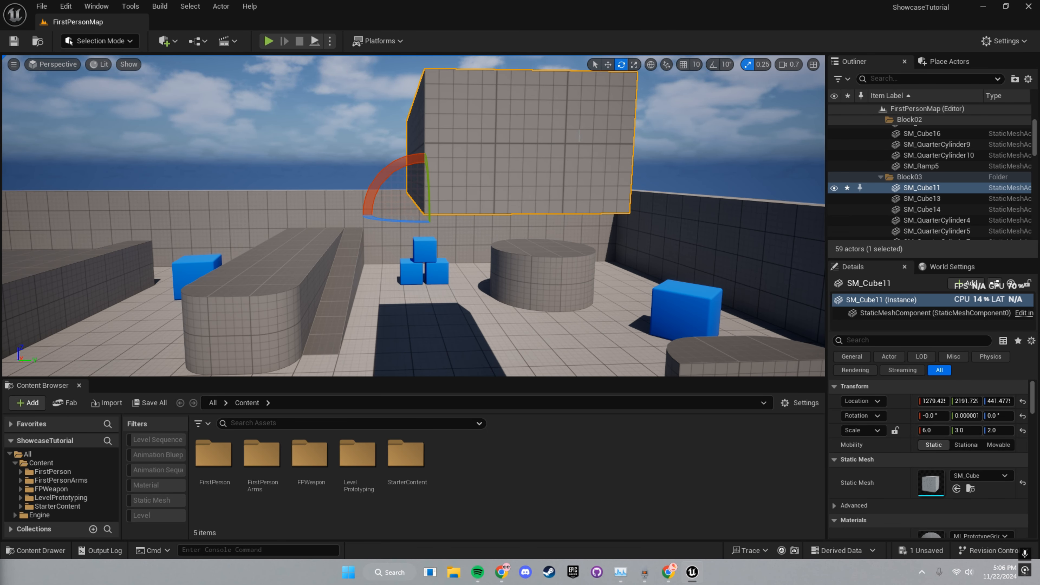
{"action": "left_click_drag", "start_coordinate": [375, 180], "coordinate": [445, 197]}
{"action": "key", "text": "ctrl+z"}
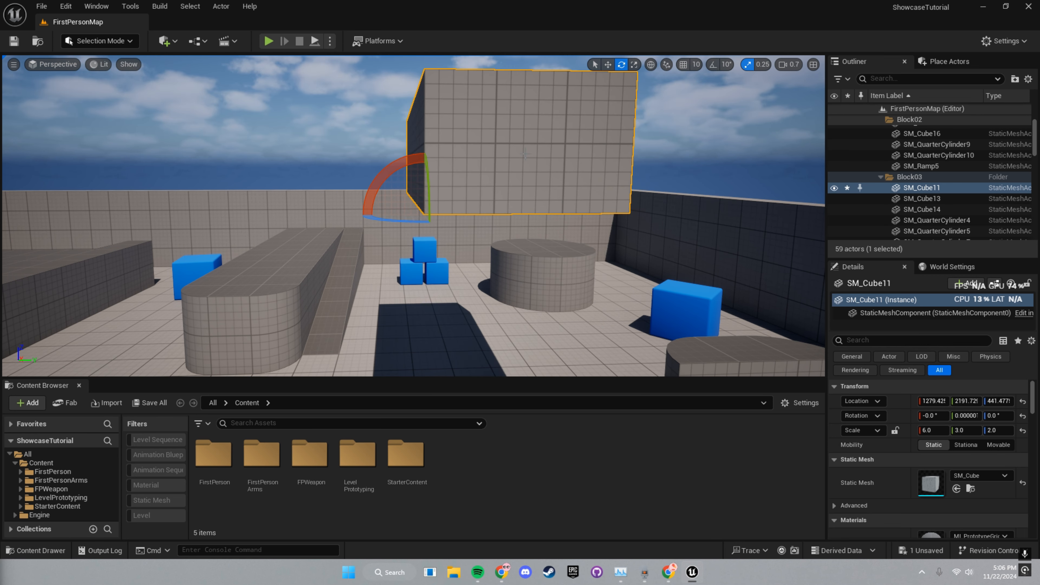
{"action": "key", "text": "r"}
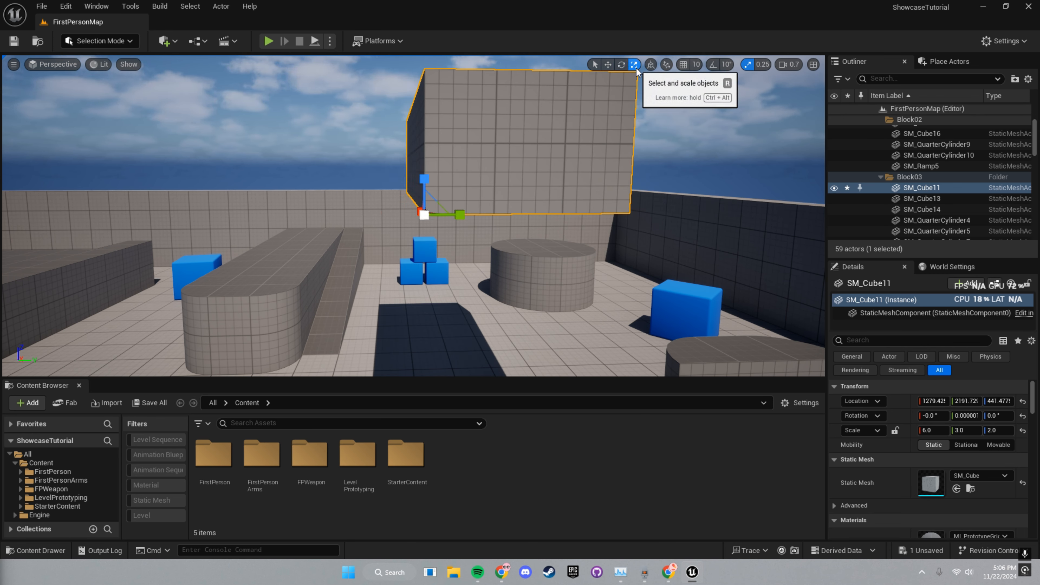
- Trial-scale the block: flatten to half height, stretch Y to 3.5, then scale evenly
{"action": "left_click_drag", "start_coordinate": [425, 181], "coordinate": [469, 219]}
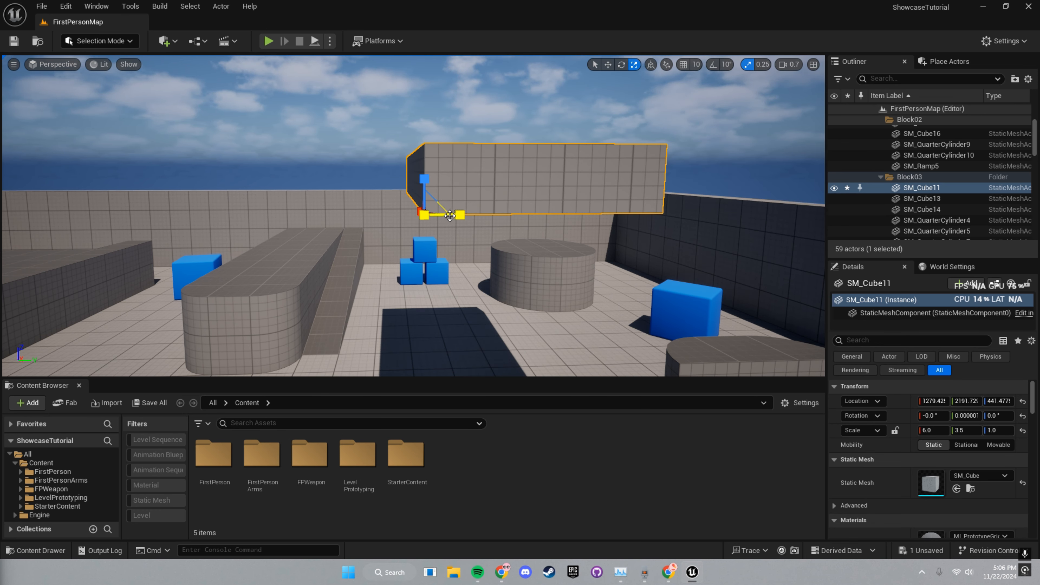
{"action": "key", "text": "a"}
{"action": "right_click_drag", "start_coordinate": [461, 219], "coordinate": [494, 228]}
{"action": "left_click_drag", "start_coordinate": [462, 193], "coordinate": [520, 160]}
{"action": "mouse_move", "coordinate": [490, 182]}
{"action": "left_mouse_down"}
{"action": "mouse_move", "coordinate": [512, 170]}
{"action": "mouse_move", "coordinate": [484, 193]}
{"action": "mouse_move", "coordinate": [530, 168]}
{"action": "mouse_move", "coordinate": [485, 193]}
{"action": "left_mouse_up"}
{"action": "key", "text": "w"}
{"action": "mouse_move", "coordinate": [484, 193]}
{"action": "right_mouse_down"}
{"action": "mouse_move", "coordinate": [453, 192]}
{"action": "mouse_move", "coordinate": [472, 188]}
{"action": "right_mouse_up"}
{"action": "key", "text": "s"}
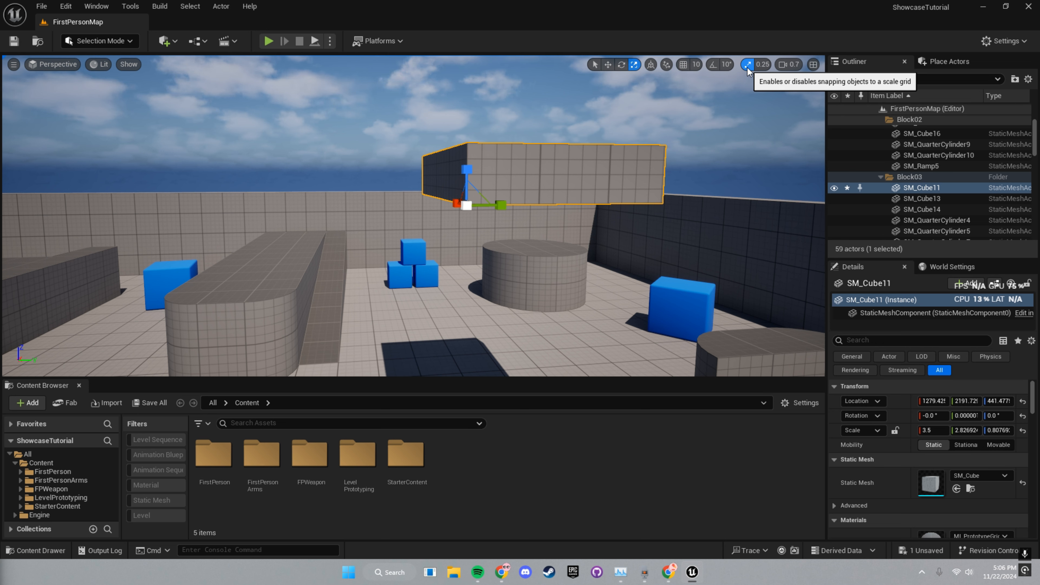
- Turn off scale snapping and scale the block to about 4.73 × 3.82 × 1.09
{"action": "left_click", "coordinate": [748, 66]}
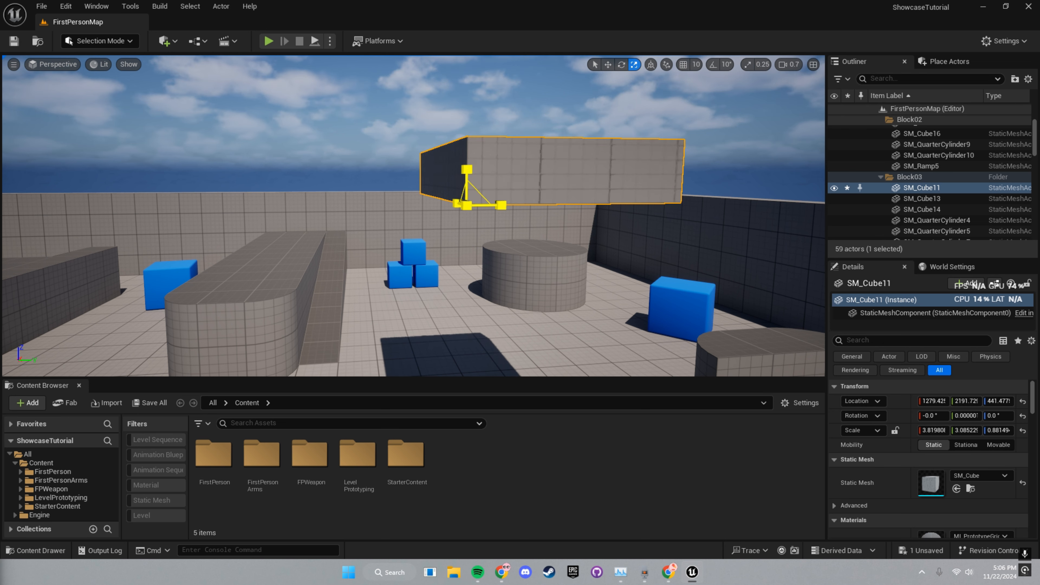
{"action": "mouse_move", "coordinate": [466, 204]}
{"action": "left_mouse_down"}
{"action": "mouse_move", "coordinate": [487, 193]}
{"action": "mouse_move", "coordinate": [464, 206]}
{"action": "mouse_move", "coordinate": [473, 201]}
{"action": "left_mouse_up"}
{"action": "right_click_drag", "start_coordinate": [524, 163], "coordinate": [517, 148]}
{"action": "key", "text": "e"}
- Raise the gray block to Z 461.8 with the move gizmo
{"action": "key", "text": "w"}
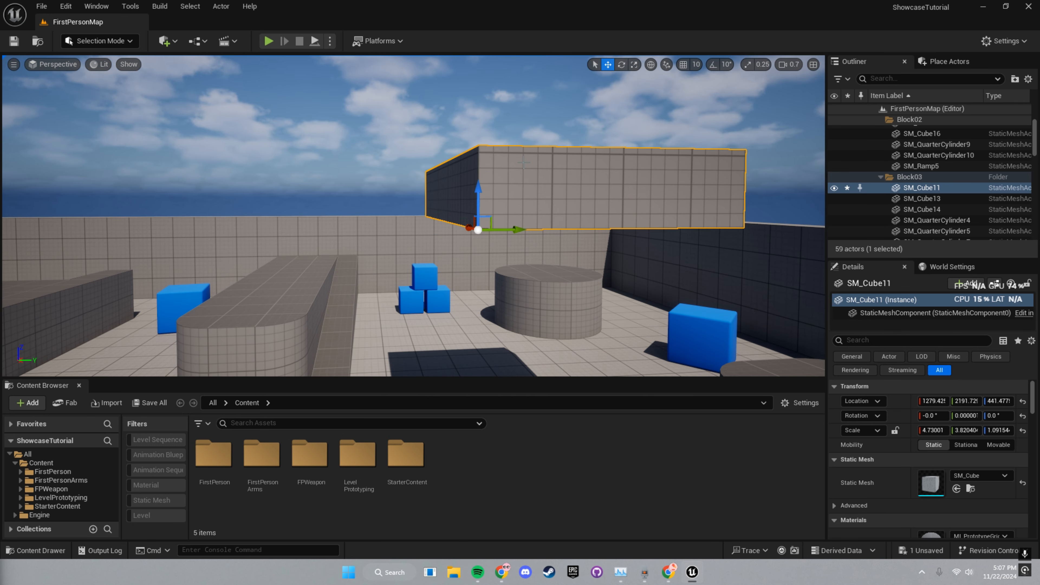
{"action": "left_click_drag", "start_coordinate": [487, 191], "coordinate": [487, 176]}
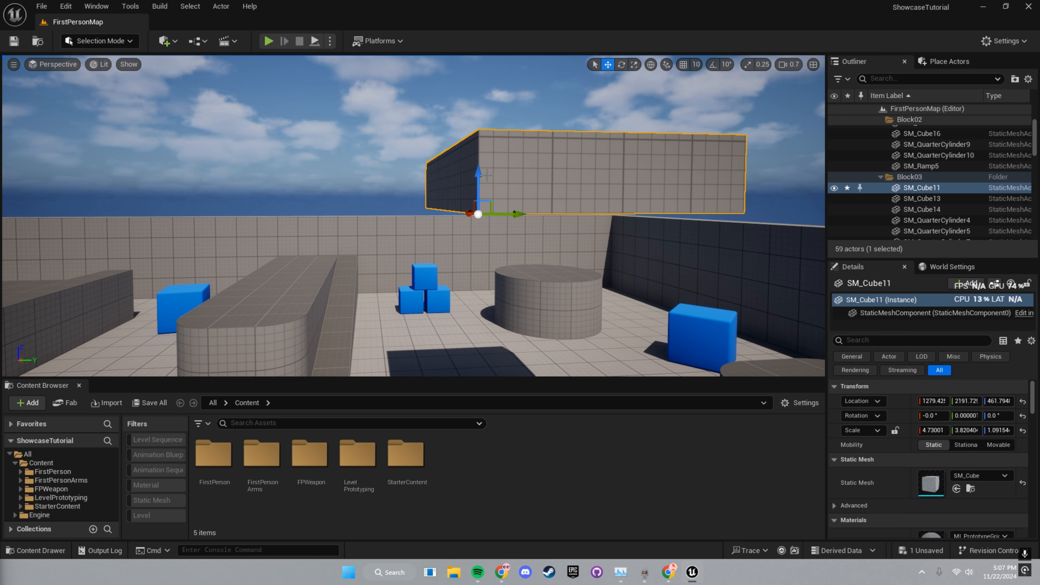
{"action": "key", "text": "e"}
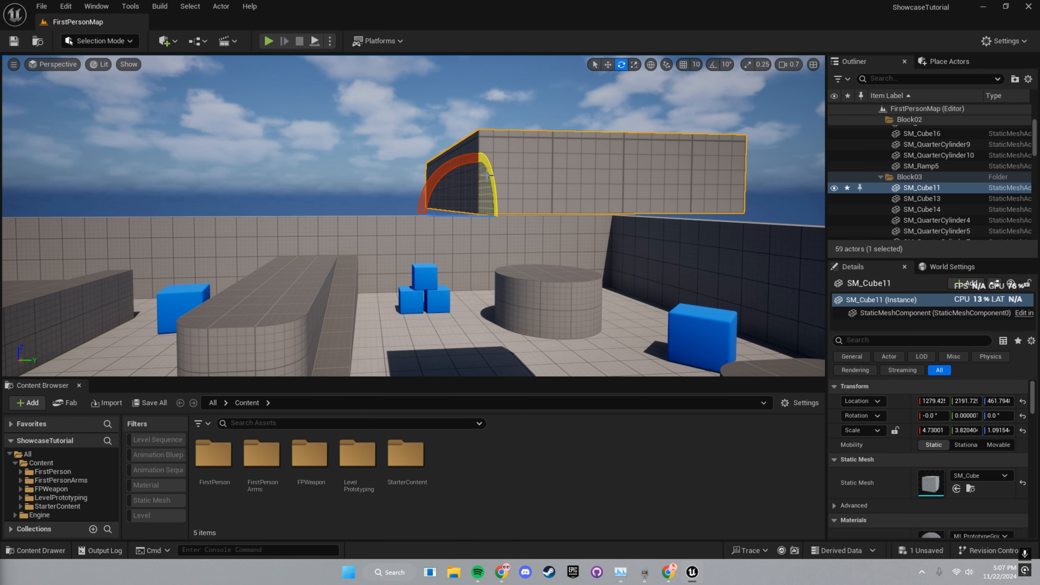
{"action": "key", "text": "r"}
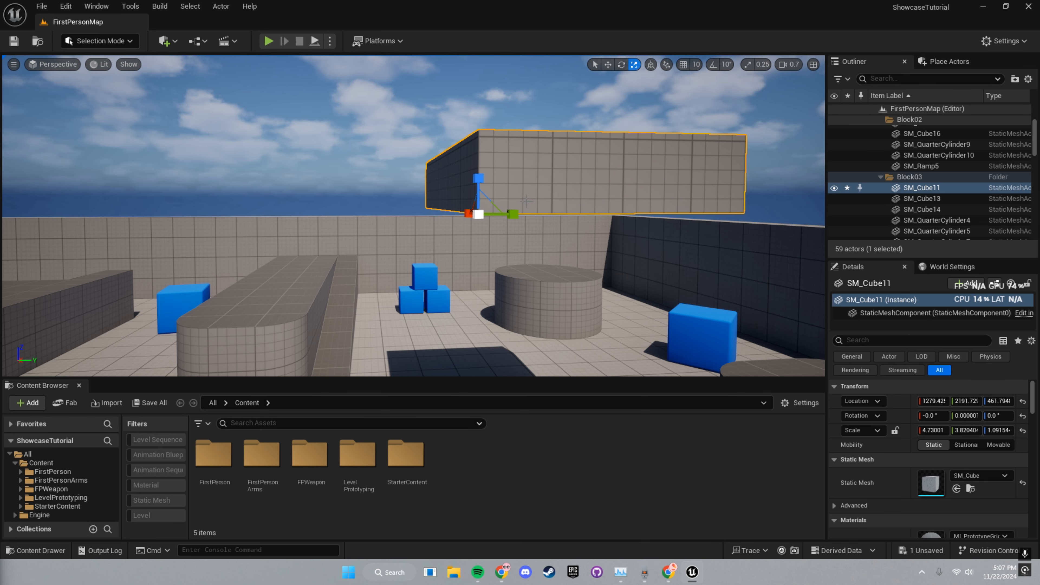
{"action": "key", "text": "s"}
{"action": "right_click_drag", "start_coordinate": [532, 187], "coordinate": [532, 187]}
{"action": "key", "text": "d"}
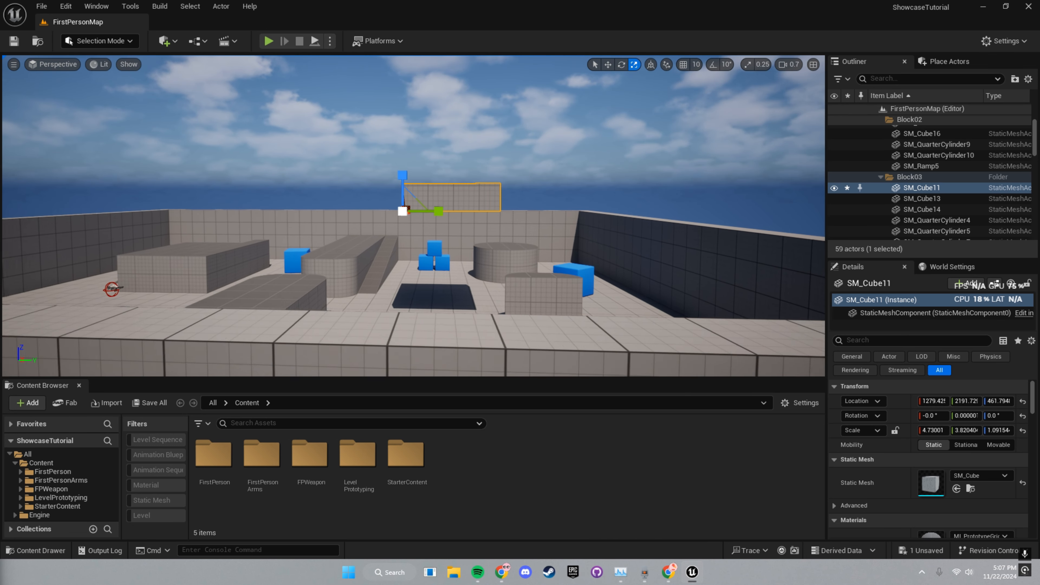